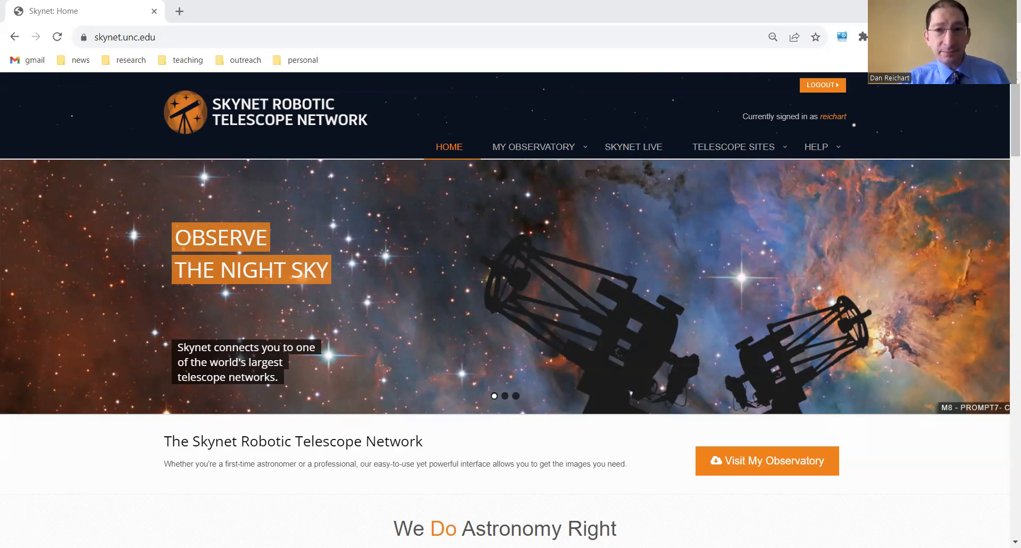
Go to radio observing in My Observatory and start a new observation
left_click(539, 147)
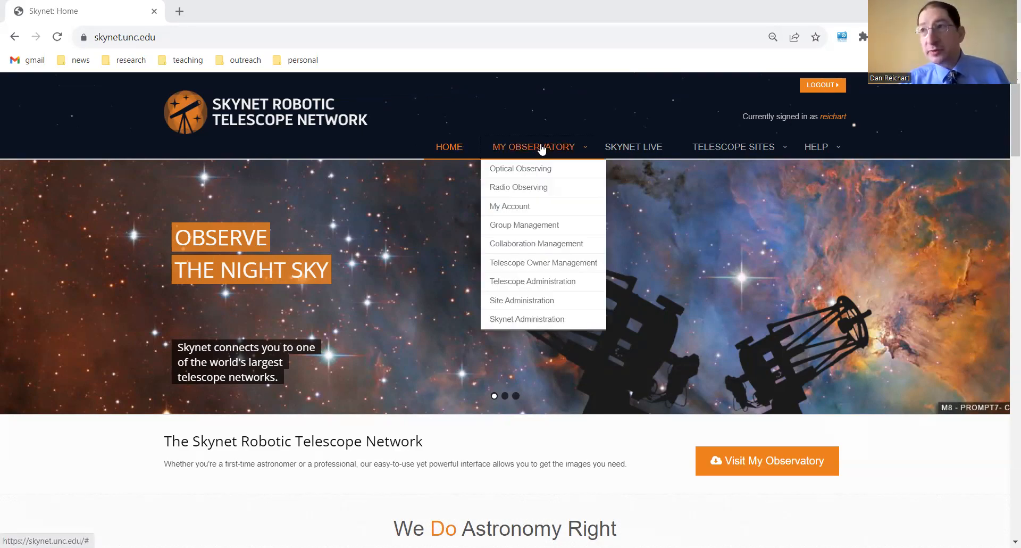
left_click(547, 188)
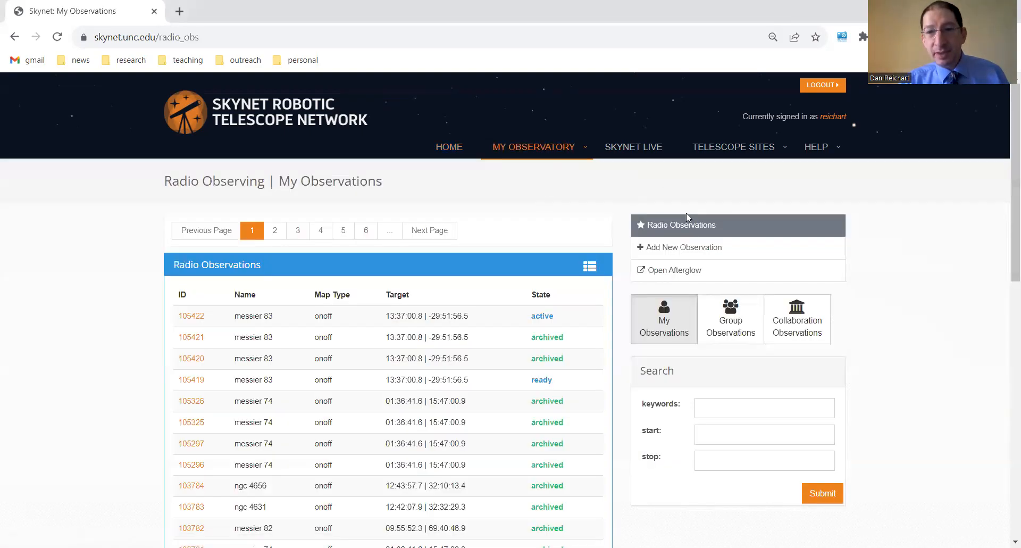
left_click(696, 250)
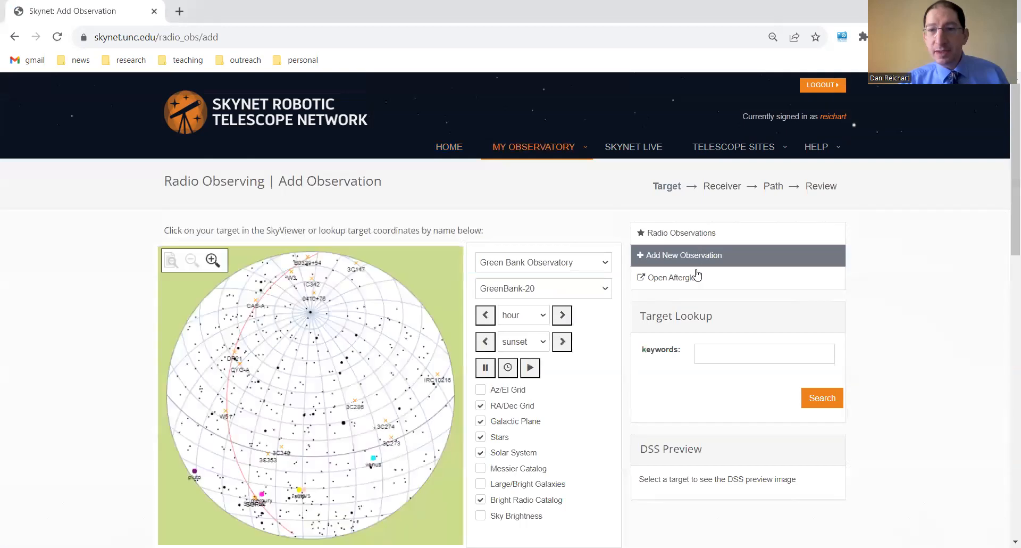
Look up "messier 83" by name as the target of the observation
left_click(720, 353)
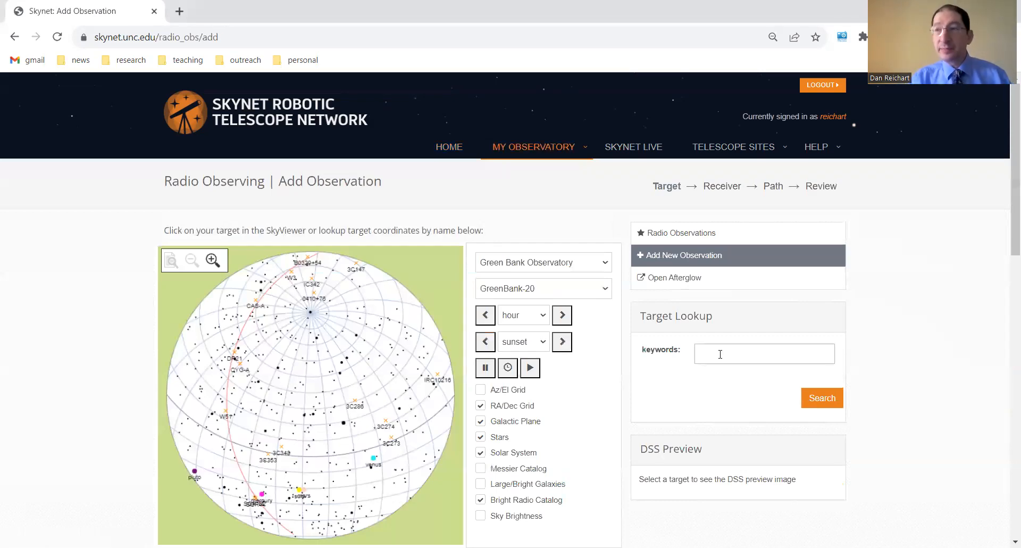
type("messier 83")
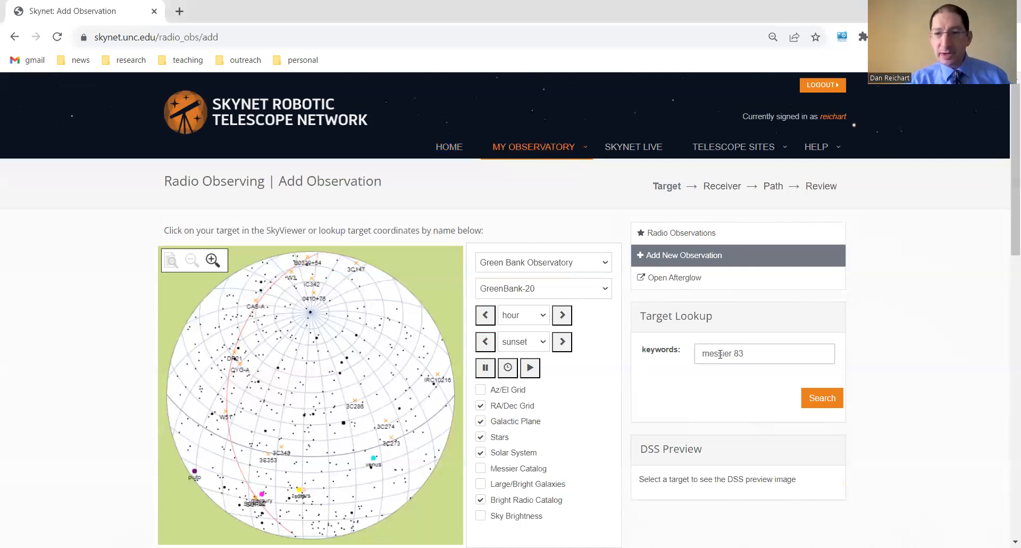
left_click(813, 397)
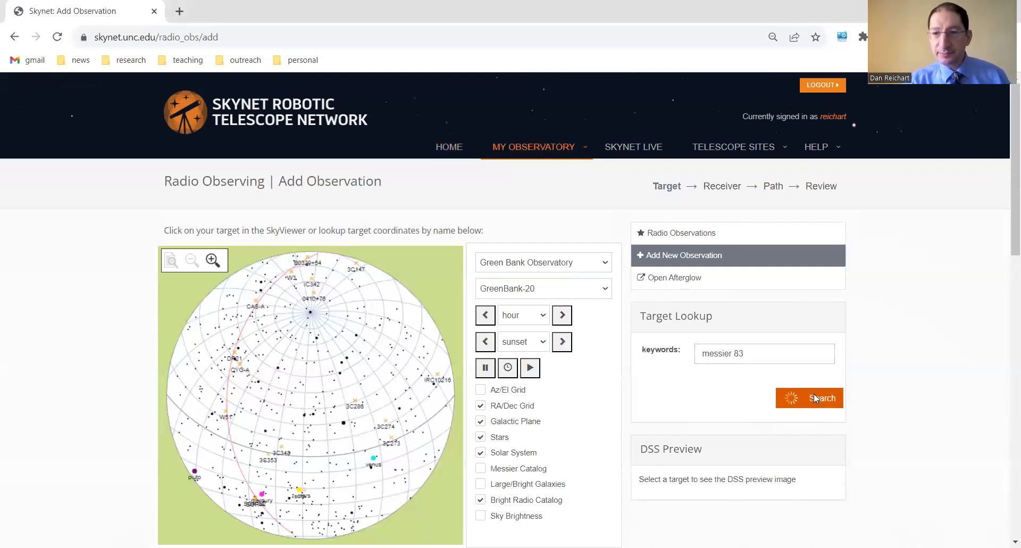
scroll(760, 396, "down", 3)
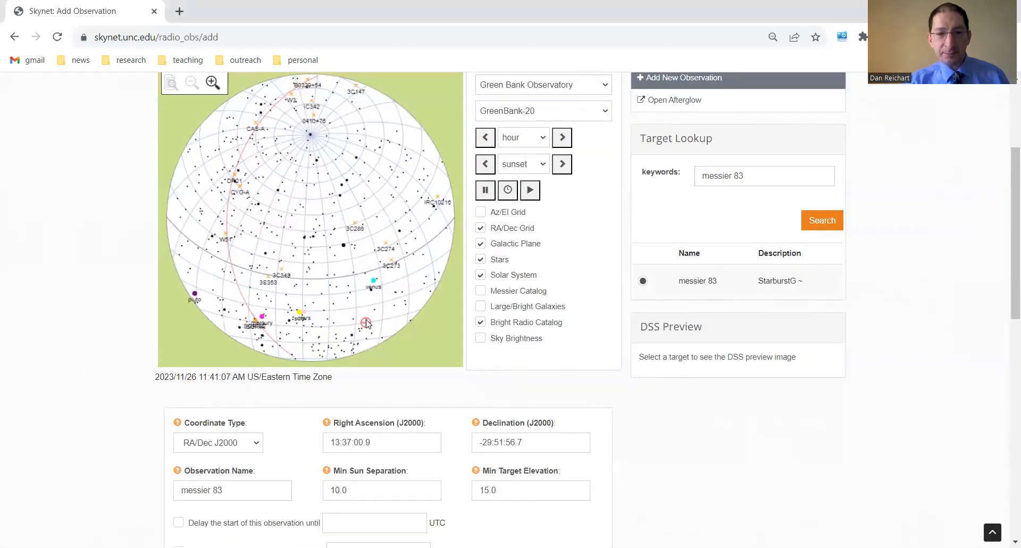
Shift the sky map's time in hourly steps to one hour in the past and rotate the view around the messier 83 marker
scroll(365, 314, "down", 3)
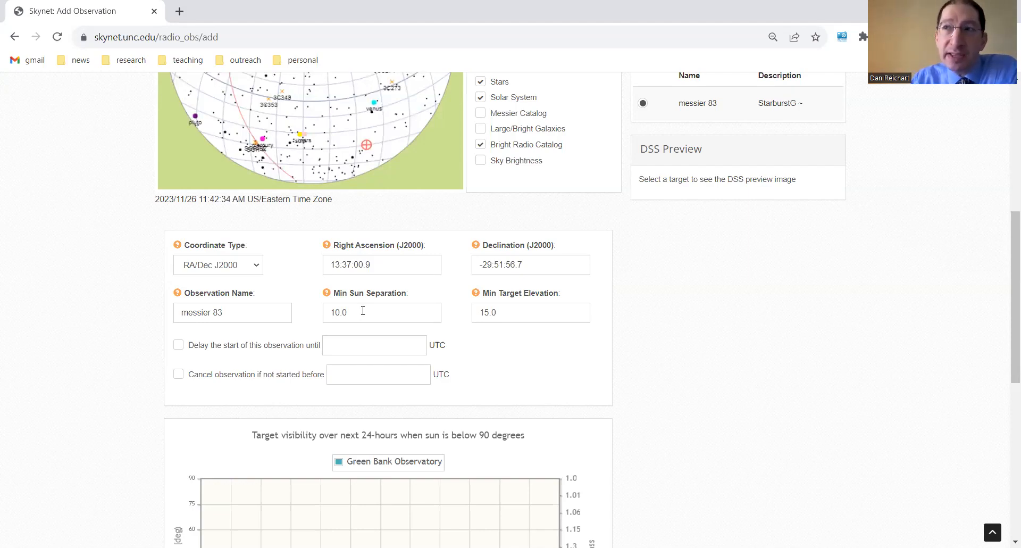
scroll(362, 310, "up", 4)
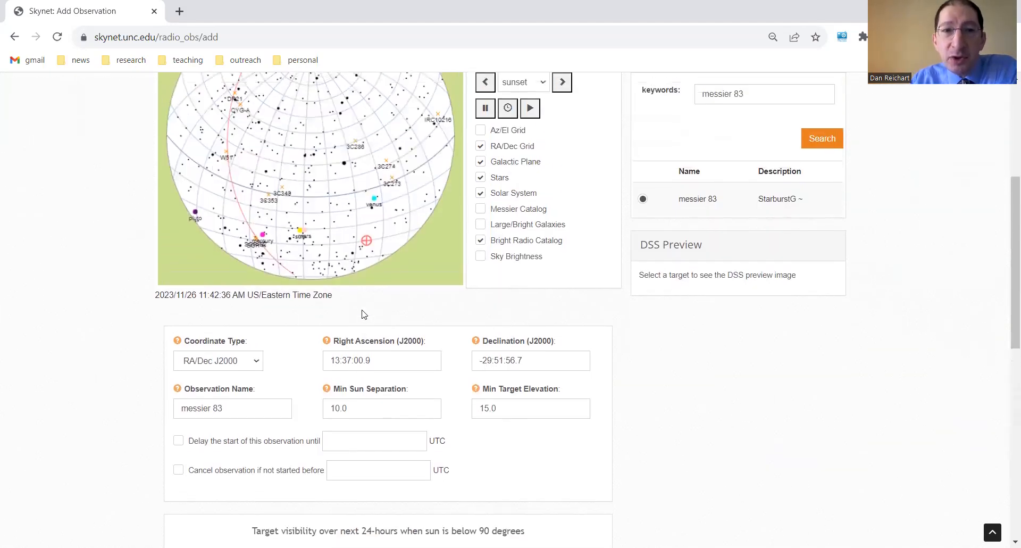
left_click(562, 149)
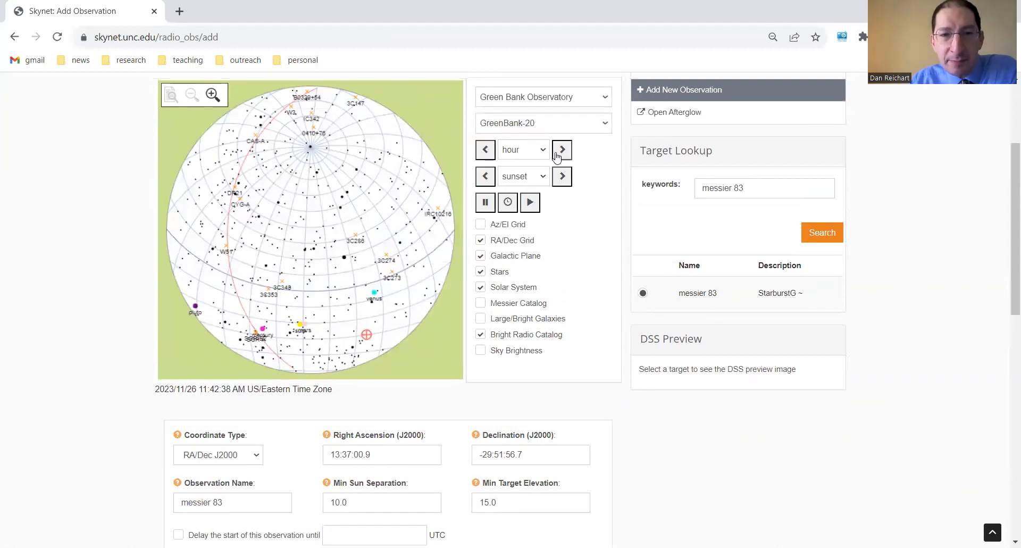
left_click(562, 149)
left_click(485, 151)
left_click(486, 151)
left_click(485, 151)
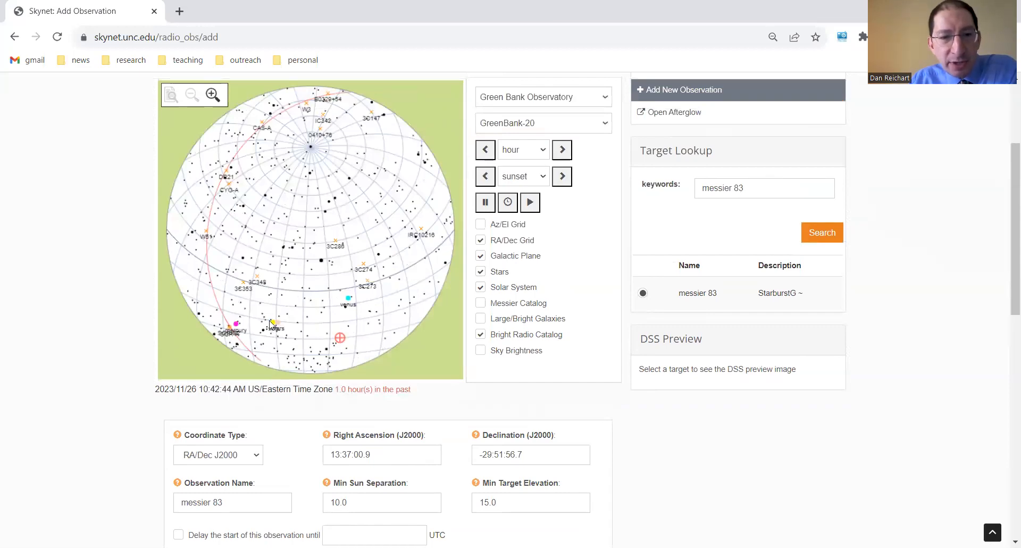
left_click_drag(252, 302, 374, 363)
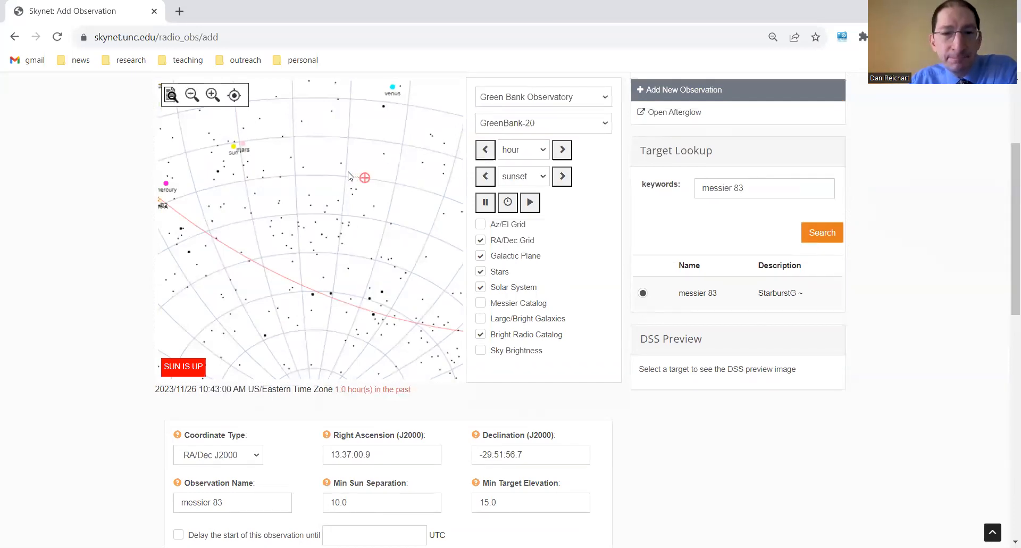
Review the target's 24-hour visibility chart for Green Bank Observatory and save the target settings
scroll(349, 176, "down", 5)
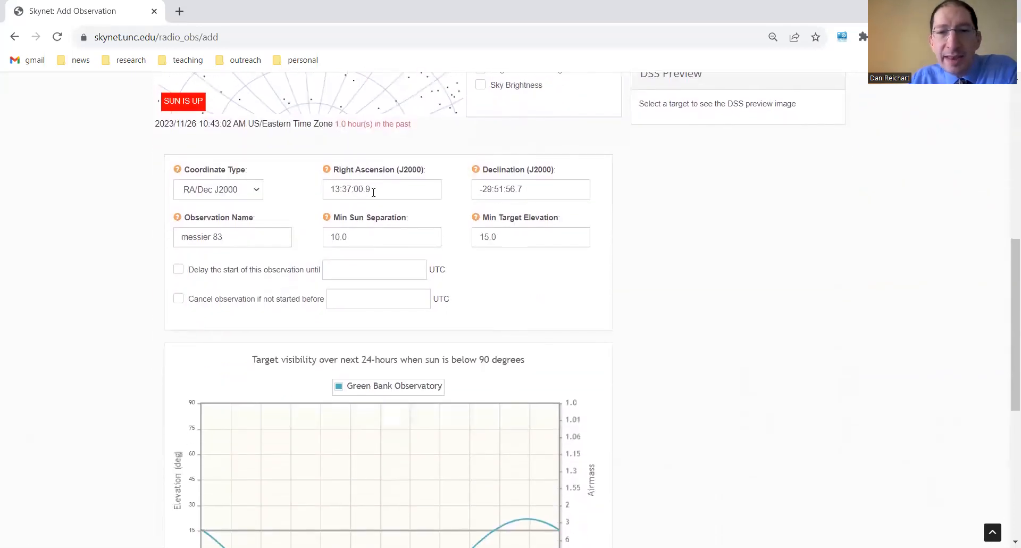
scroll(533, 239, "down", 2)
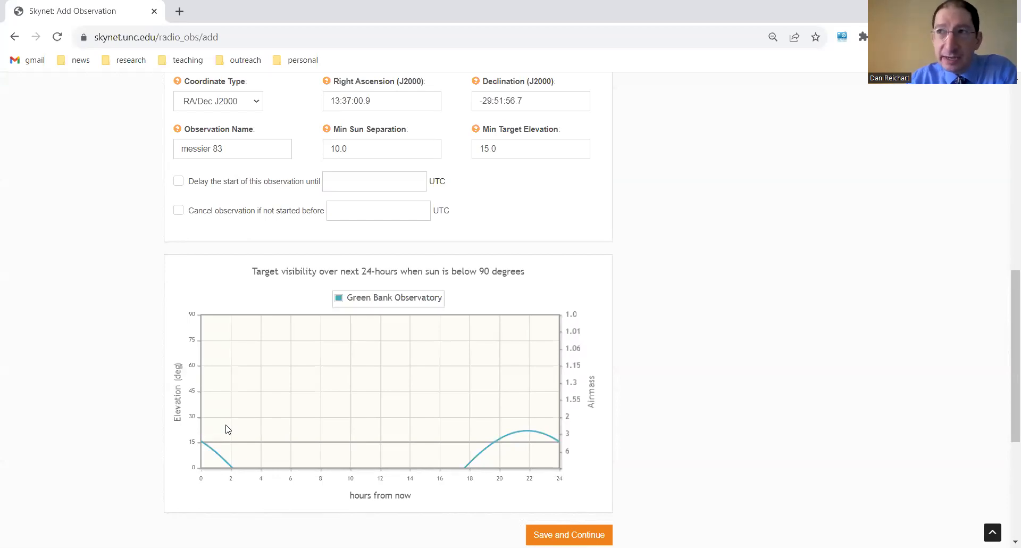
scroll(225, 429, "down", 5)
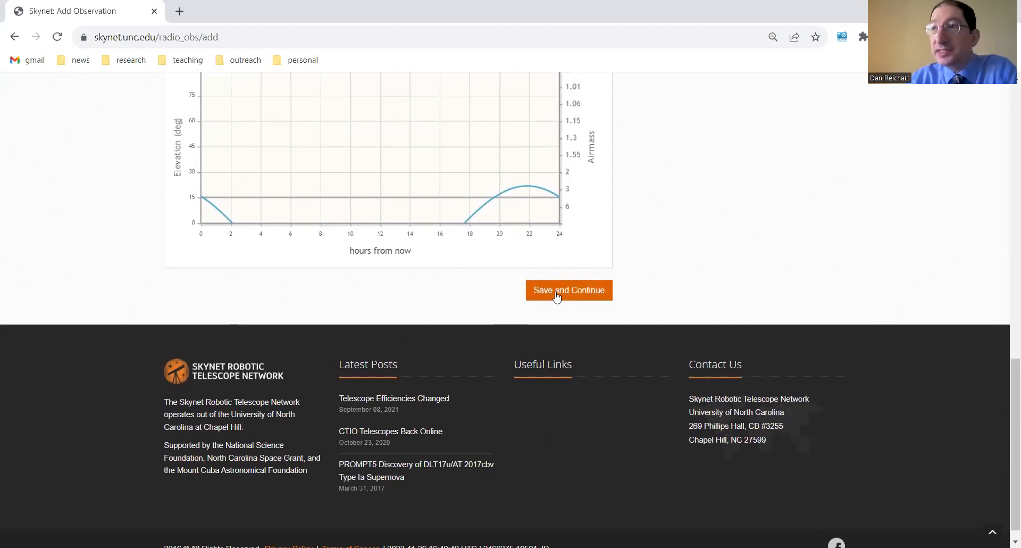
left_click(557, 293)
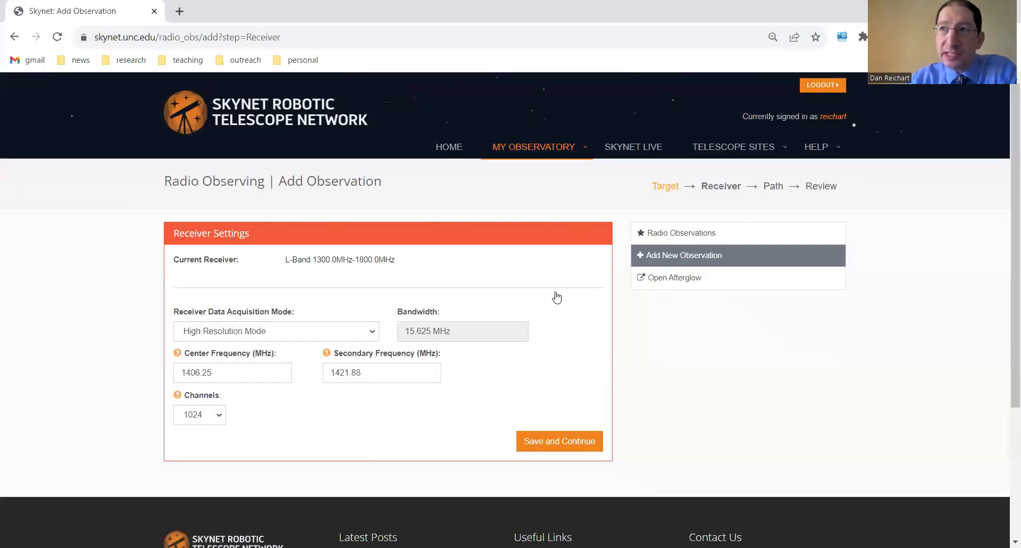
Choose High Resolution Mode for receiver data acquisition and save the receiver settings
left_click(211, 332)
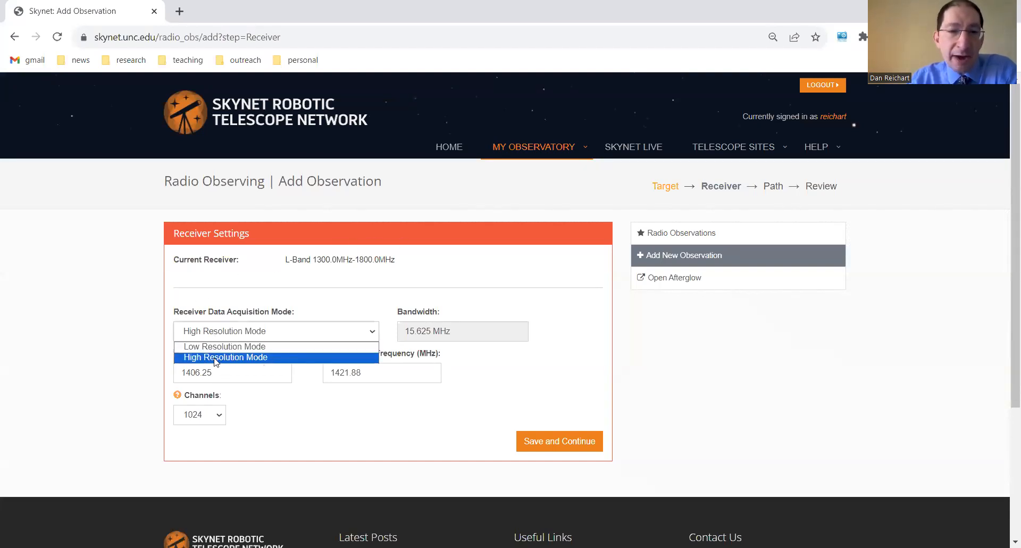
left_click(215, 357)
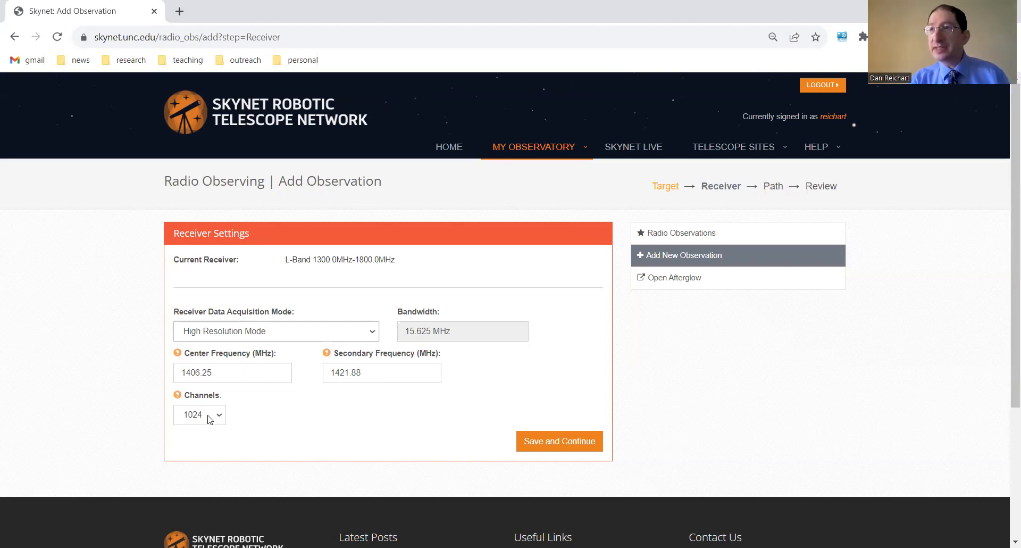
left_click(541, 441)
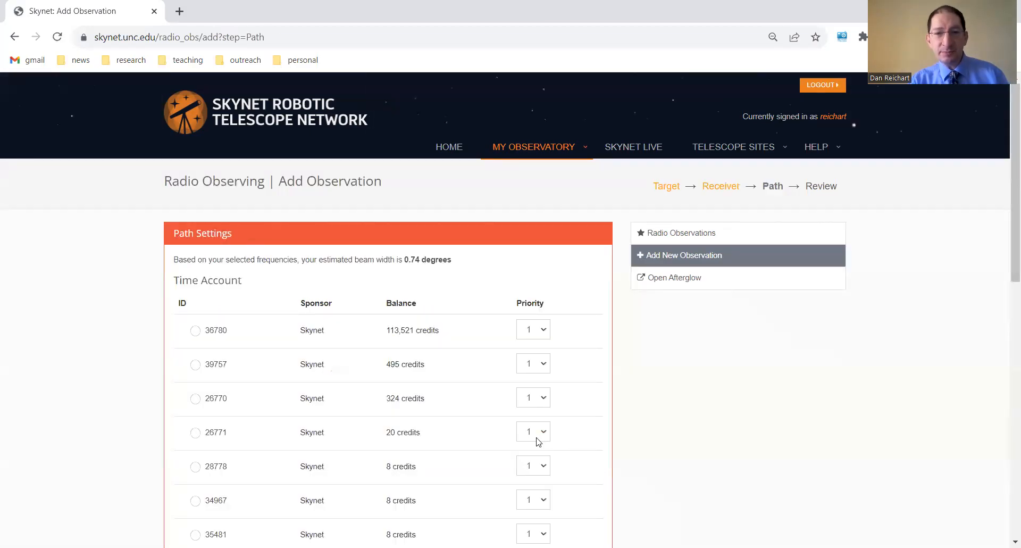
Charge the observation to the first listed Skynet time account and set the path type to On/Off
left_click(195, 331)
scroll(287, 335, "down", 10)
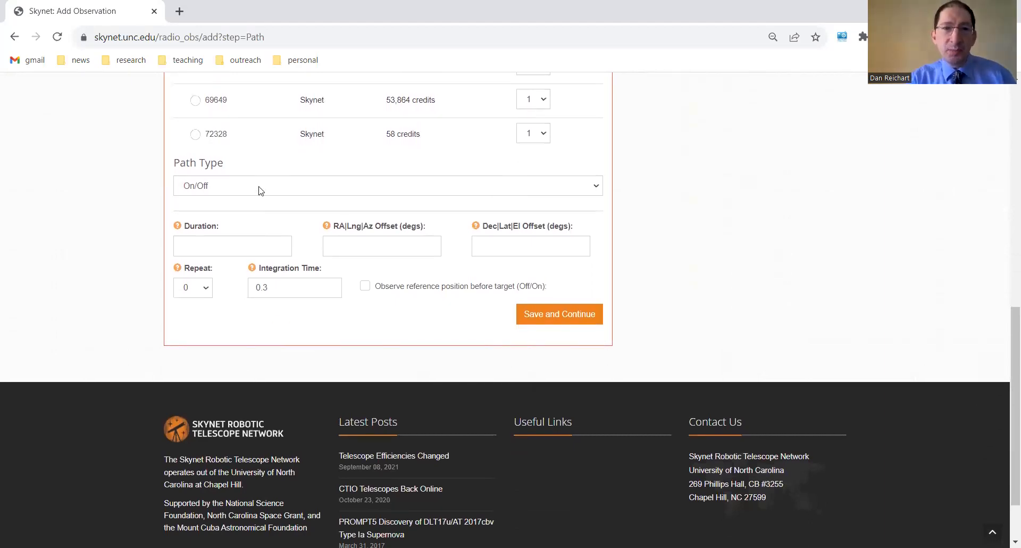
left_click(259, 190)
left_click(256, 205)
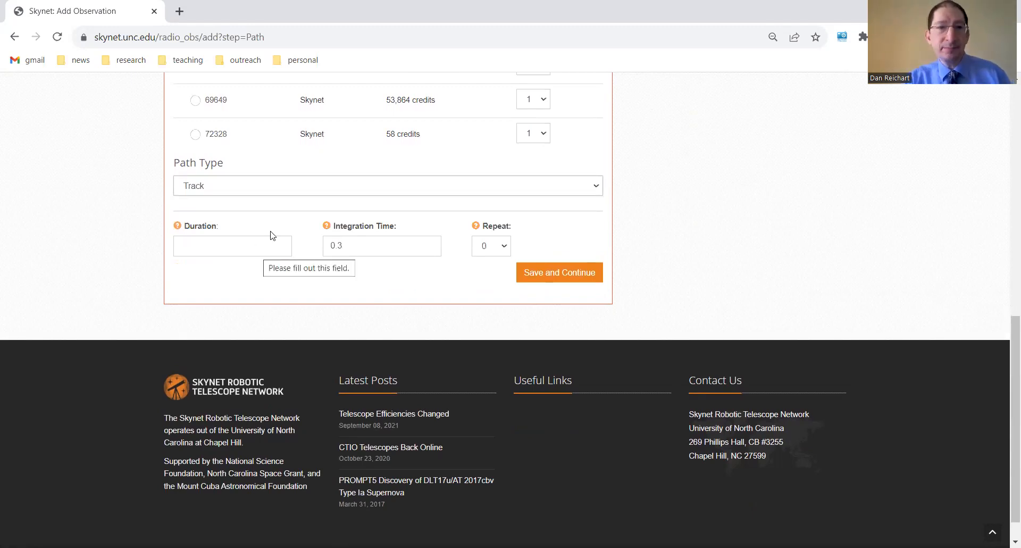
left_click(267, 189)
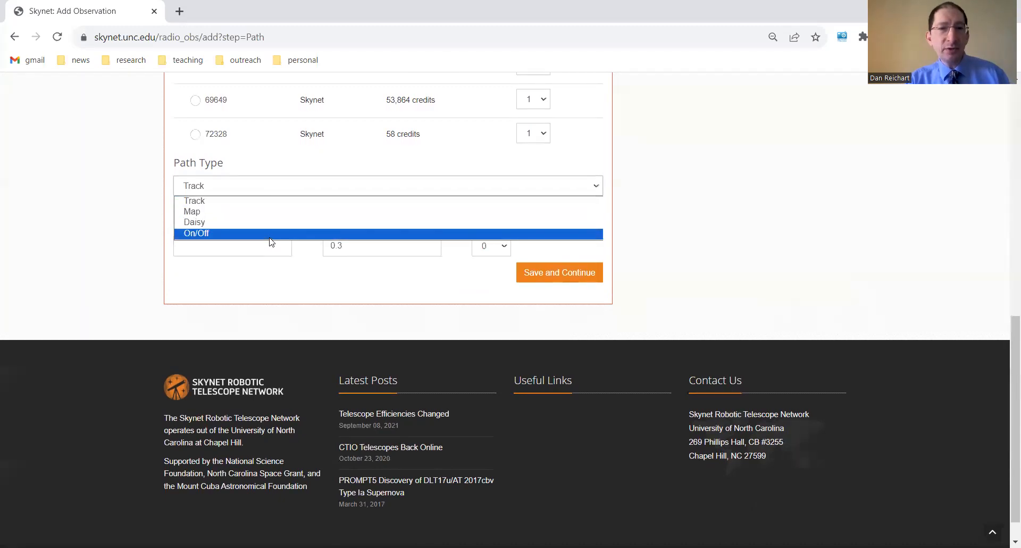
left_click(270, 234)
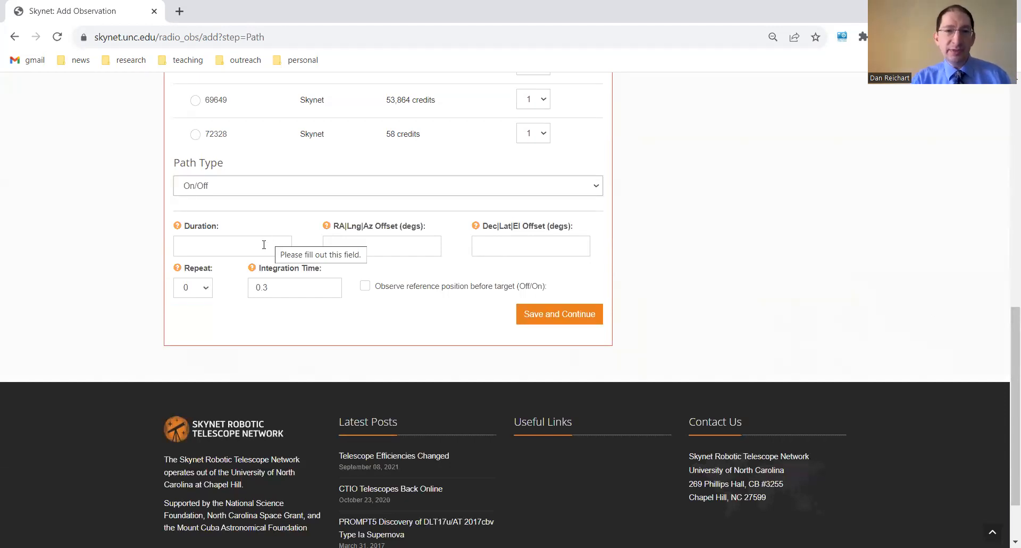
Set the duration to 60, the RA offset to 2 degrees and the Dec offset to 0 degrees, and save the path settings
left_click(263, 244)
type("60")
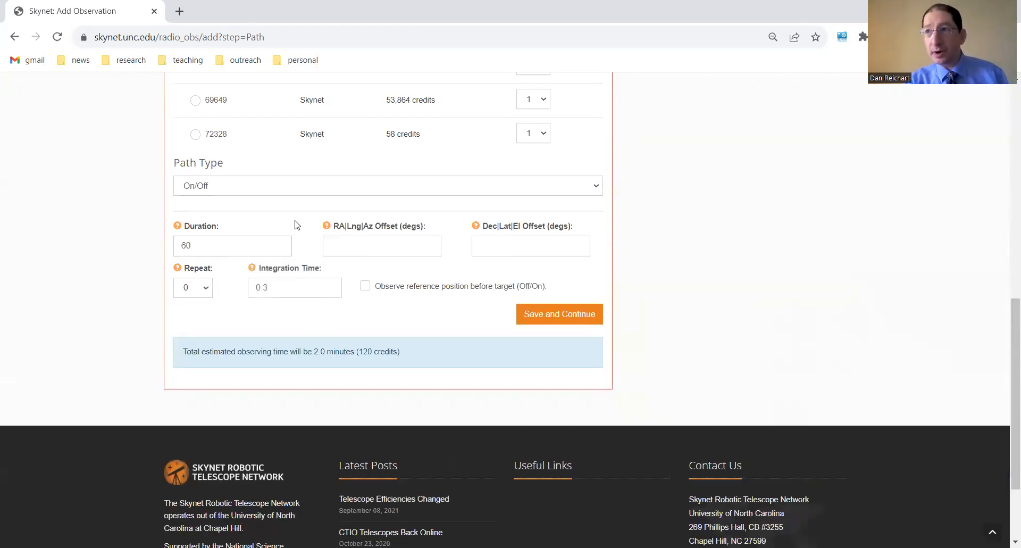
left_click(368, 245)
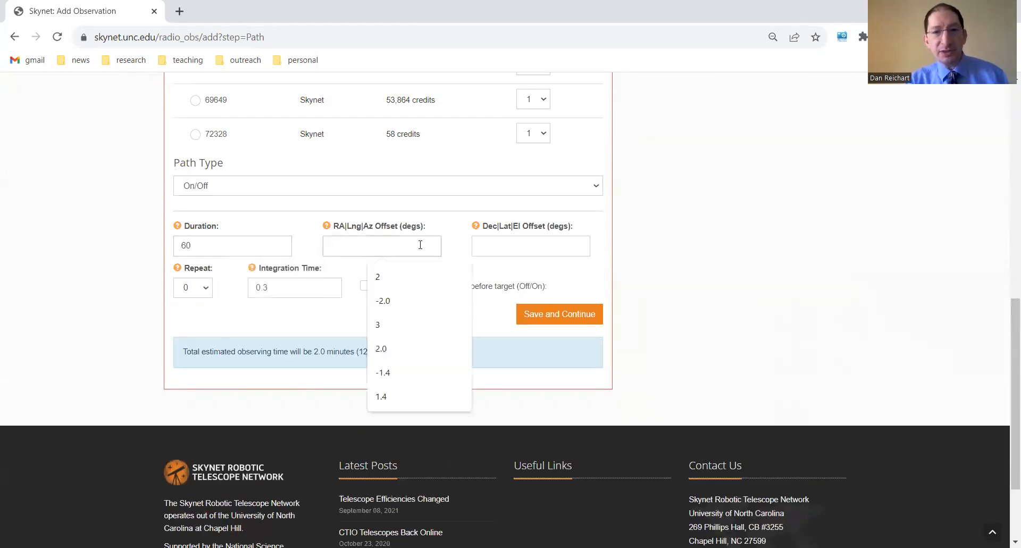
type("2")
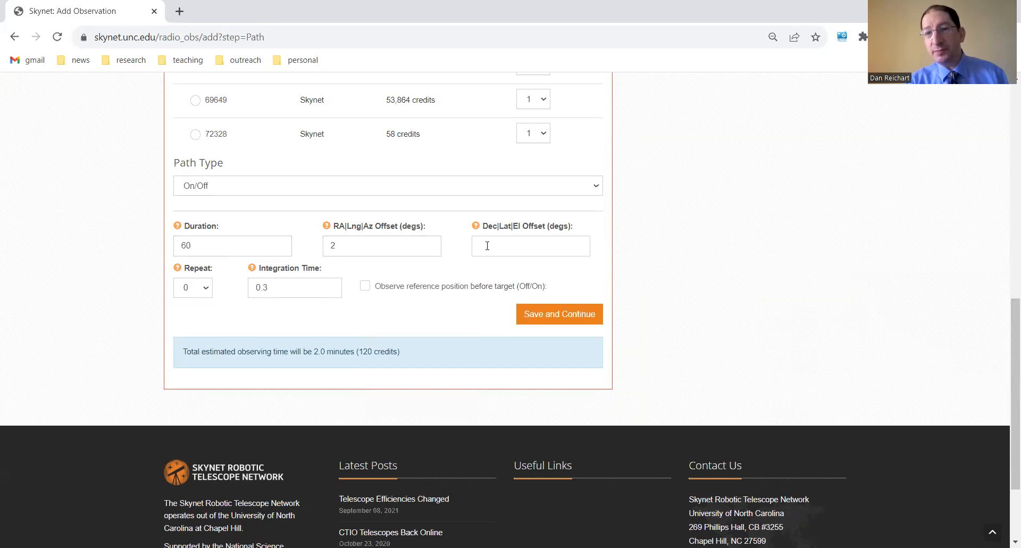
left_click(492, 251)
type("0")
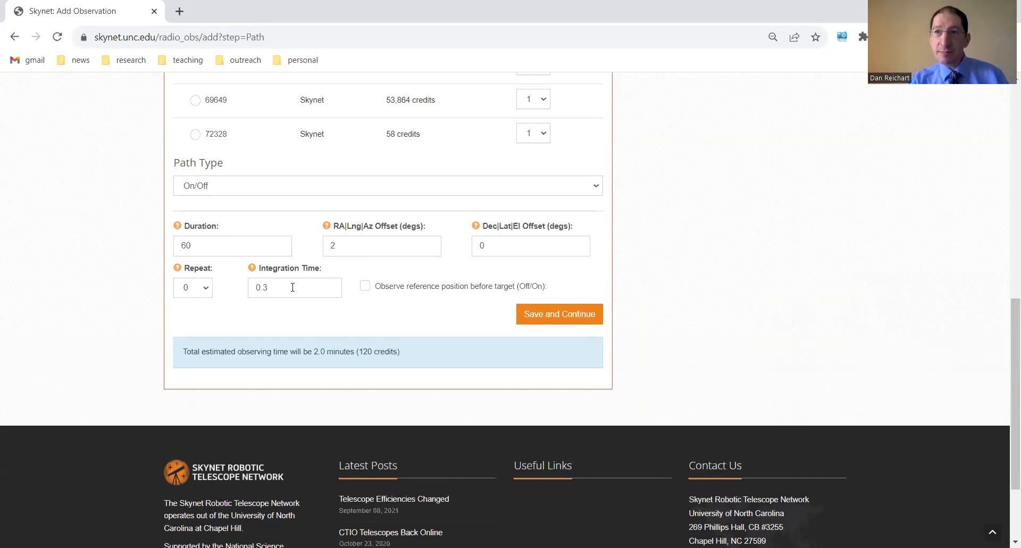
left_click(540, 326)
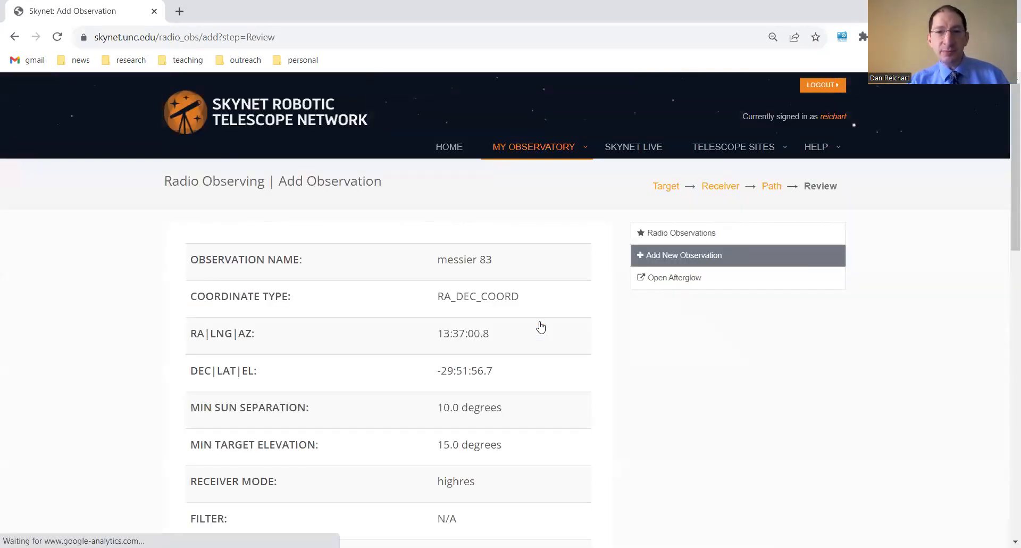
Review the messier 83 observation summary with its credit cost and submit the observation request
scroll(539, 325, "down", 10)
scroll(538, 324, "down", 2)
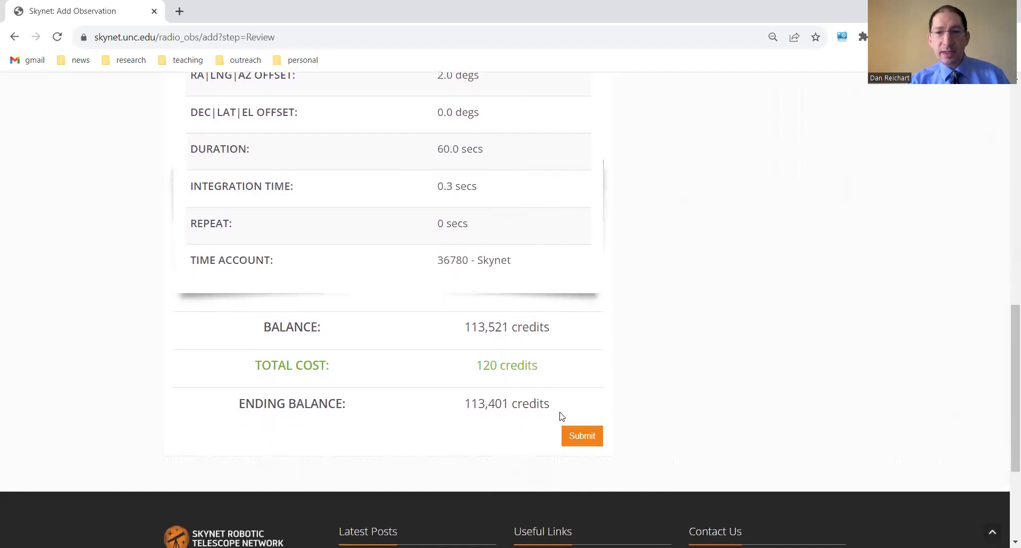
left_click(575, 435)
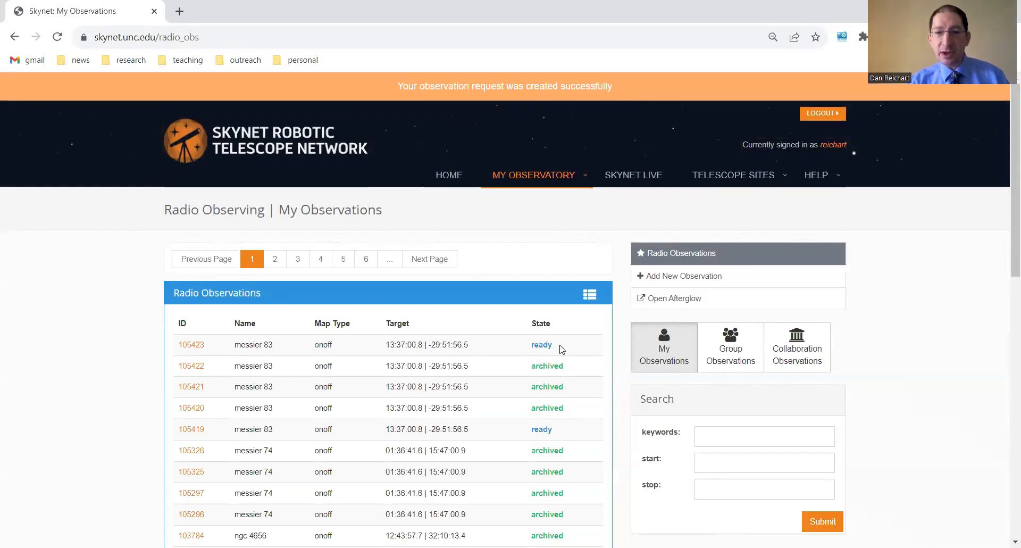
Open the most recent archived messier 83 observation's results on the Green Bank website and view its calibrated on-source spectrum
left_click(196, 366)
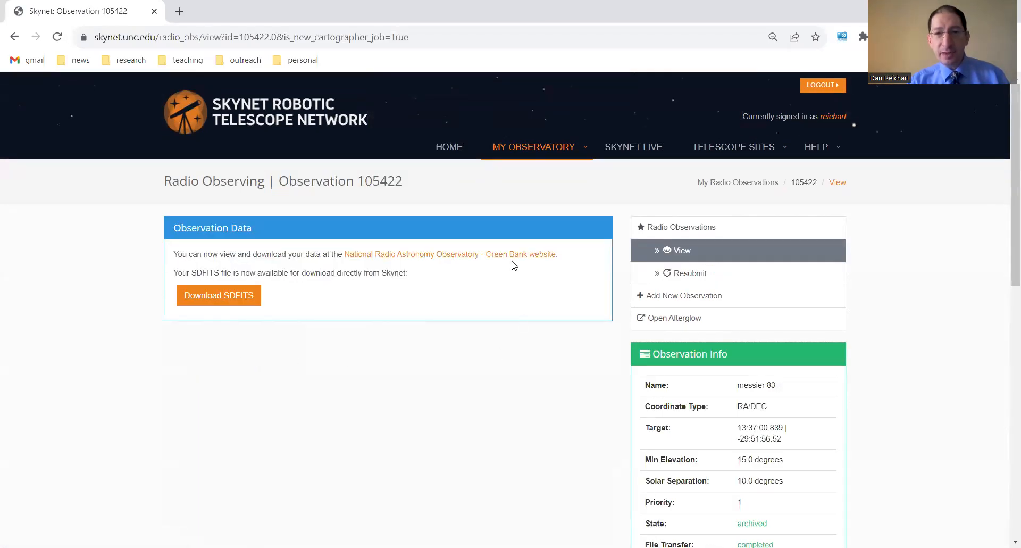
left_click(511, 255)
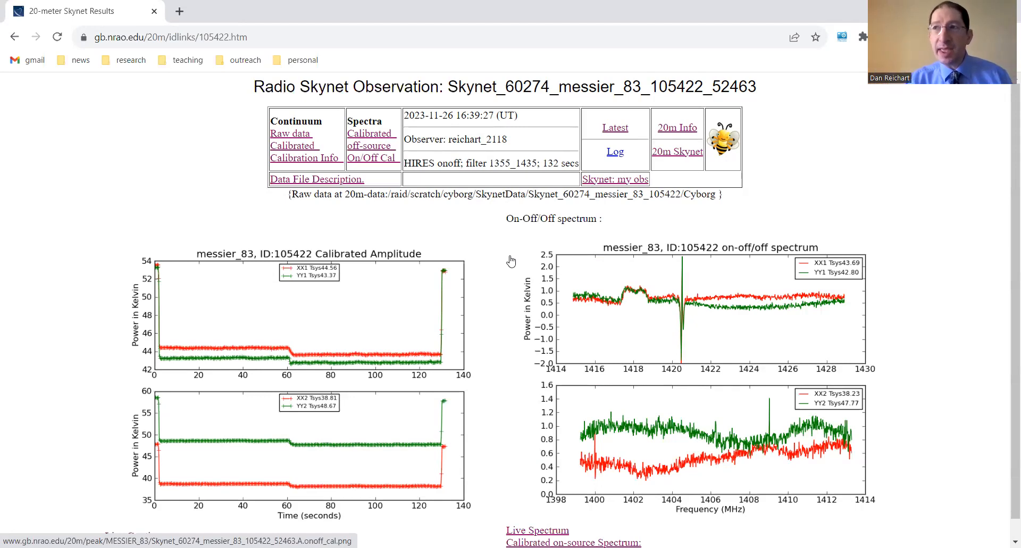
scroll(576, 274, "down", 1)
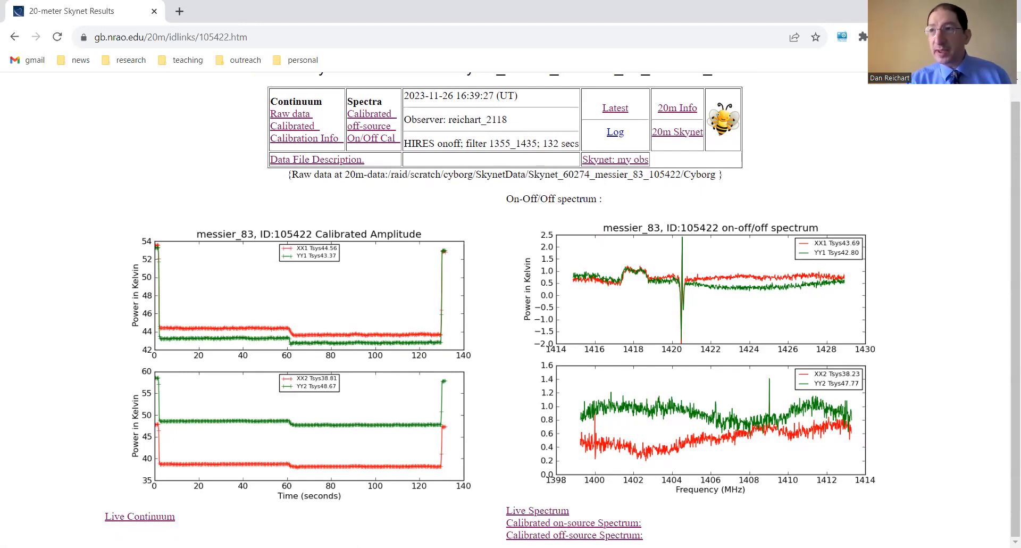
left_click(564, 525)
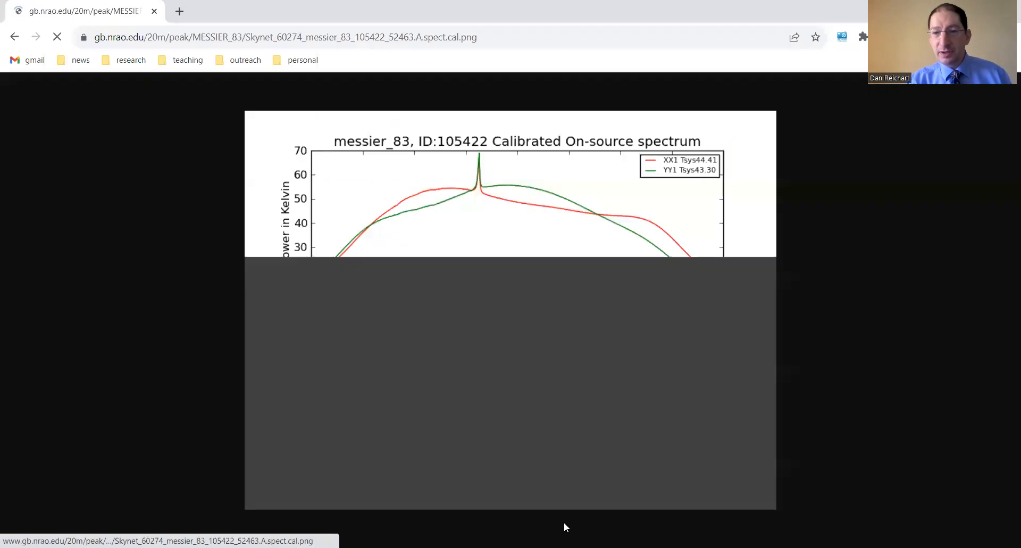